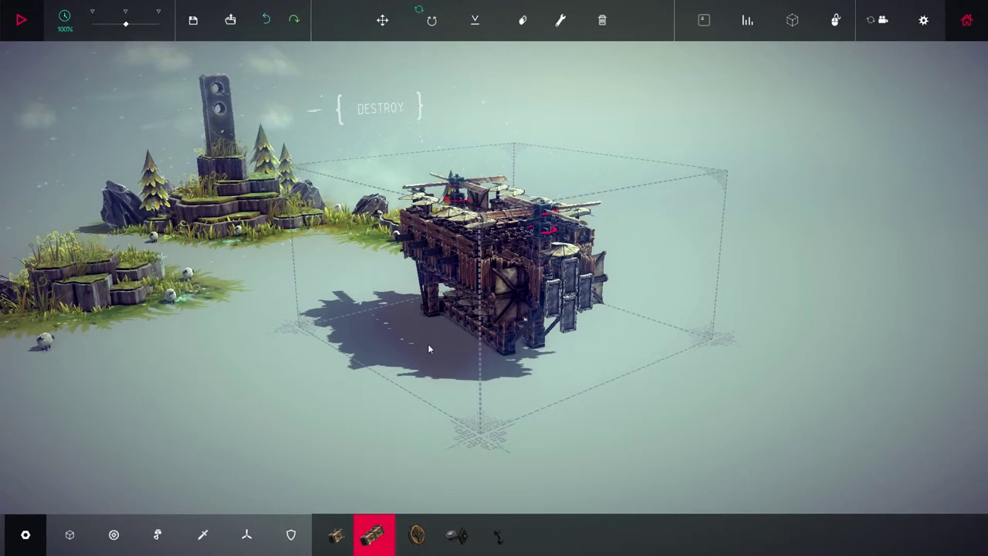
# Orbit the view around the machine's side to a front-corner angle
pyautogui.moveTo(418, 328)
pyautogui.mouseDown()
pyautogui.moveTo(531, 355)
pyautogui.moveTo(436, 263)
pyautogui.mouseUp()
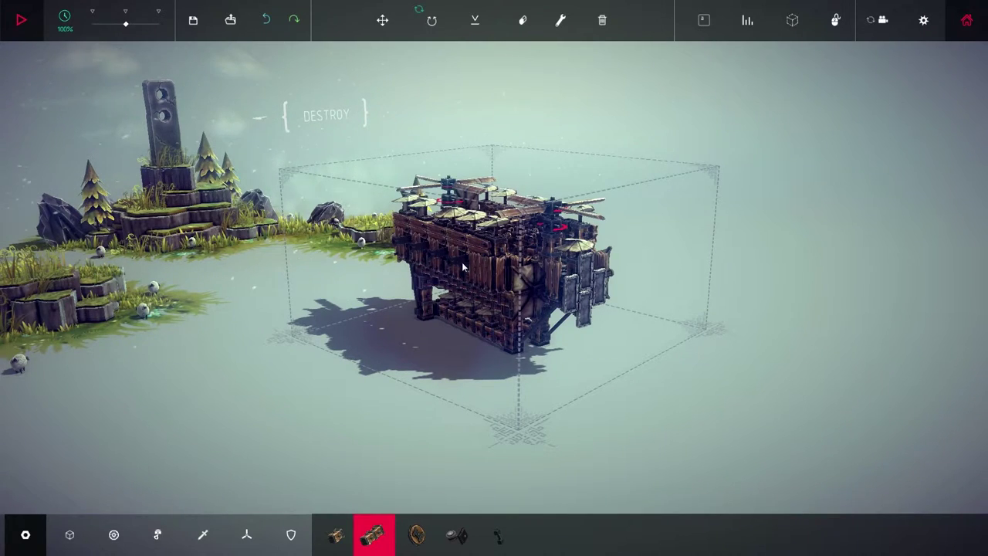
pyautogui.moveTo(581, 383)
pyautogui.mouseDown()
pyautogui.moveTo(357, 375)
pyautogui.moveTo(520, 248)
pyautogui.mouseUp()
pyautogui.moveTo(426, 407)
pyautogui.mouseDown()
pyautogui.moveTo(511, 376)
pyautogui.moveTo(666, 367)
pyautogui.moveTo(586, 378)
pyautogui.moveTo(574, 347)
pyautogui.moveTo(604, 330)
pyautogui.moveTo(591, 330)
pyautogui.mouseUp()
pyautogui.scroll(-3, 574, 347)
pyautogui.scroll(-3, 590, 330)
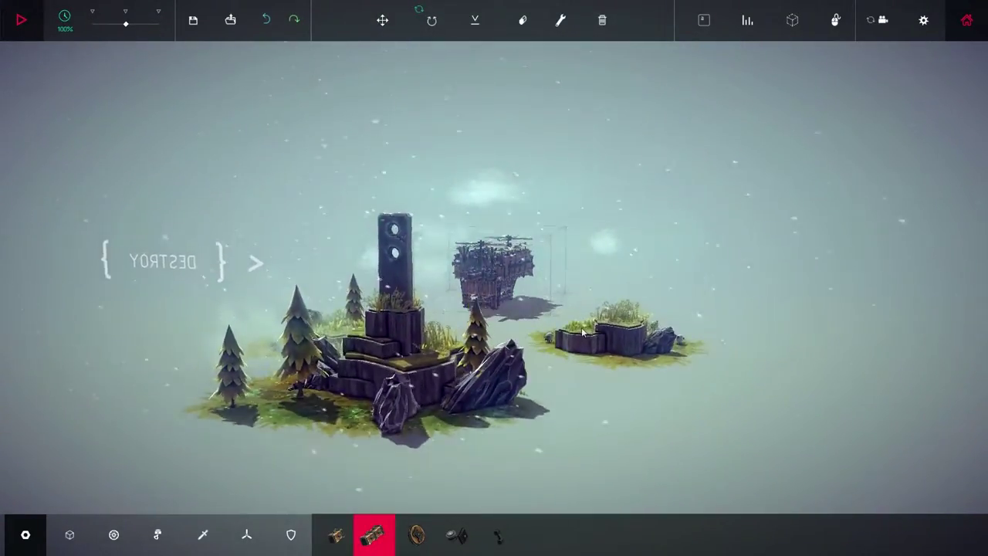
pyautogui.scroll(2, 579, 326)
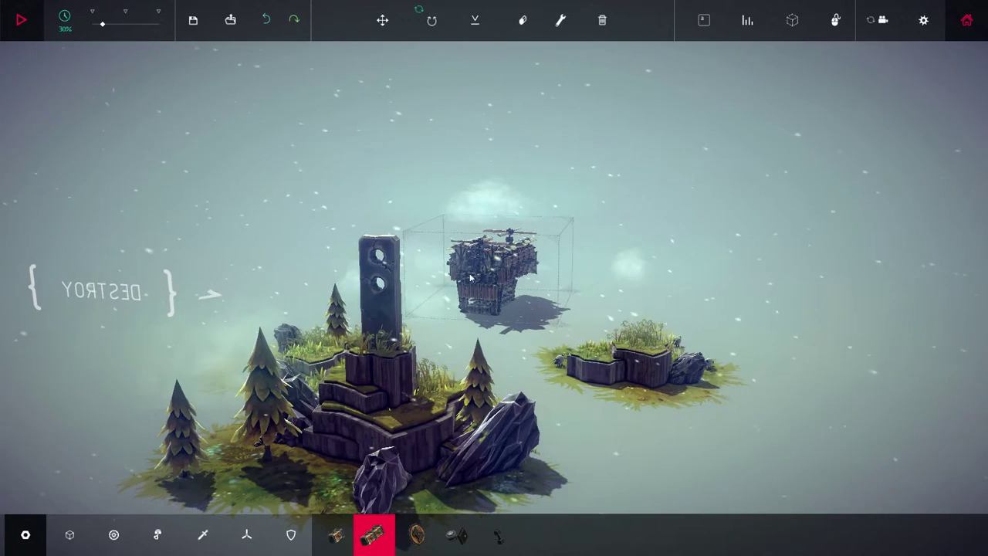
# Start the simulation at 30% speed to launch the flying machine
pyautogui.press('space')
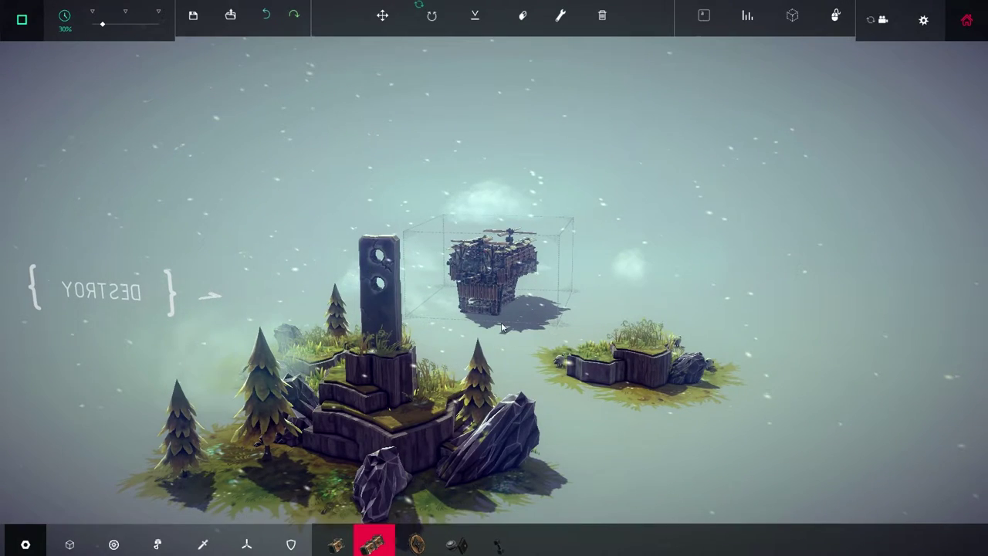